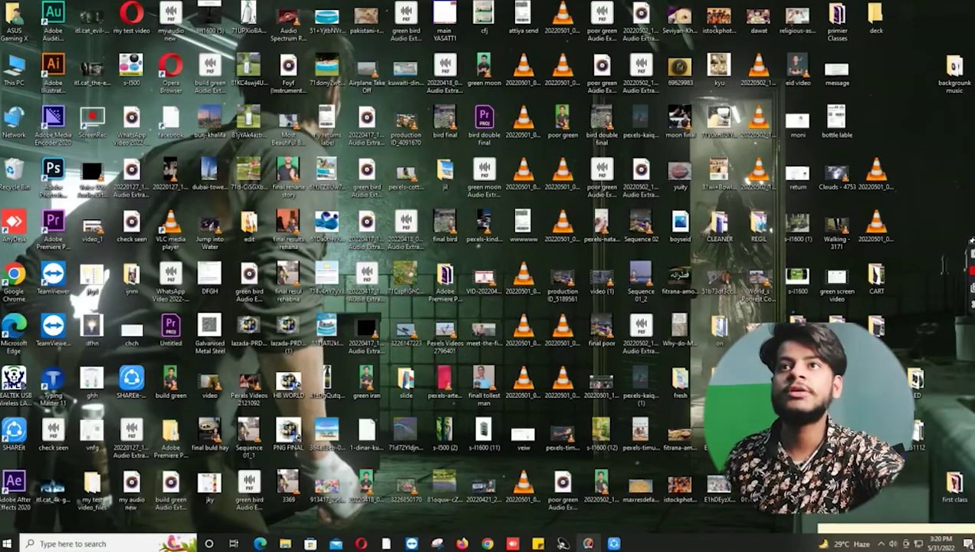
# Step: Launch Adobe Premiere Pro 2020 from its desktop shortcut
pyautogui.moveTo(563, 543)
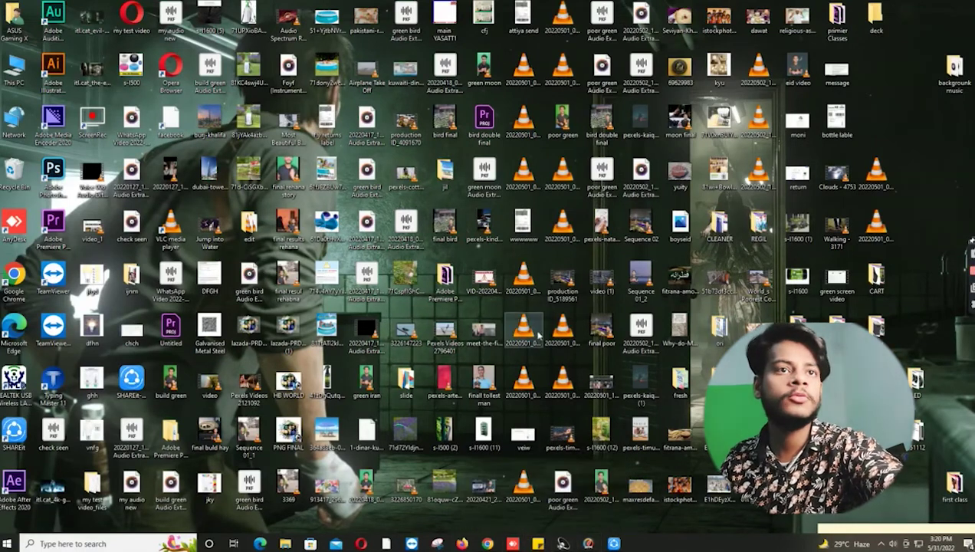
pyautogui.click(56, 224)
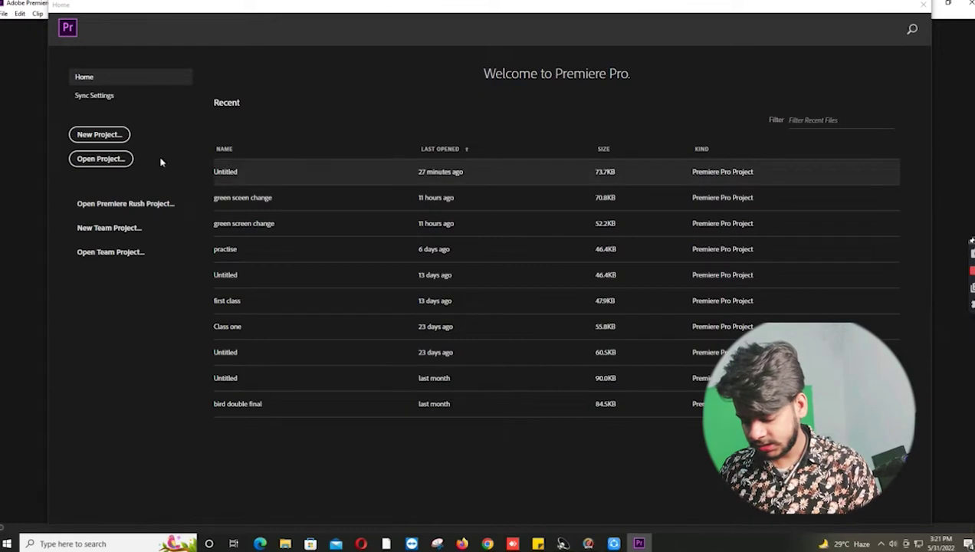
# Step: Create a new project named 'green screen change', overwriting the existing project of that name
pyautogui.click(99, 134)
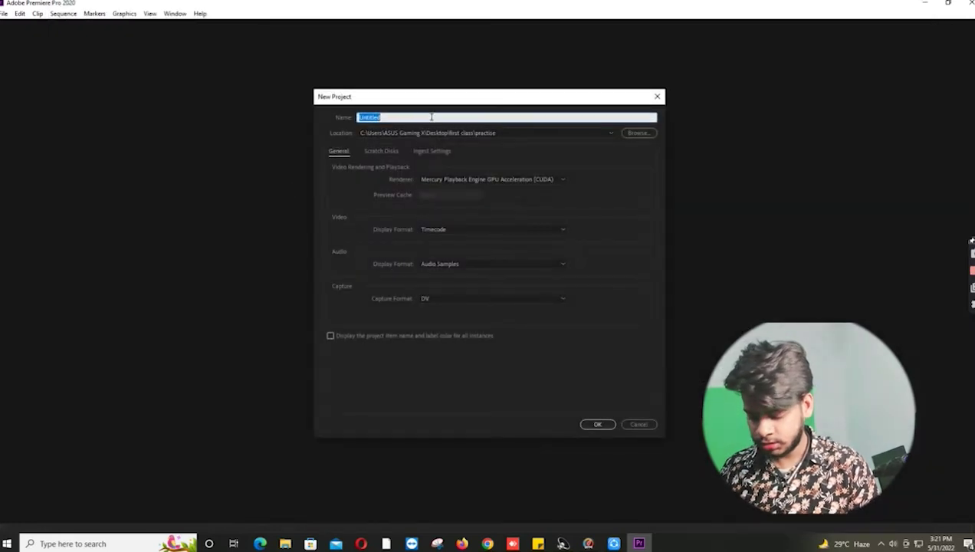
pyautogui.write('green')
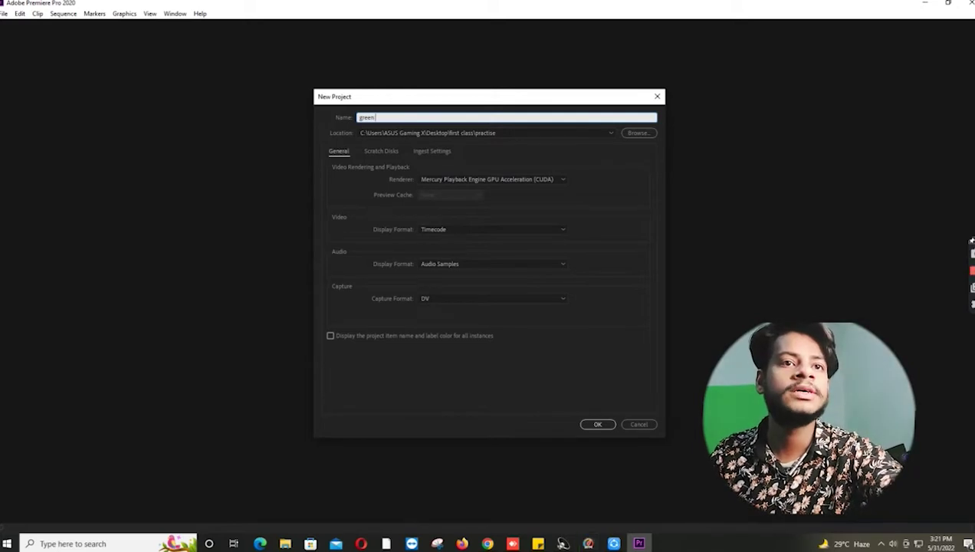
pyautogui.write(' screen')
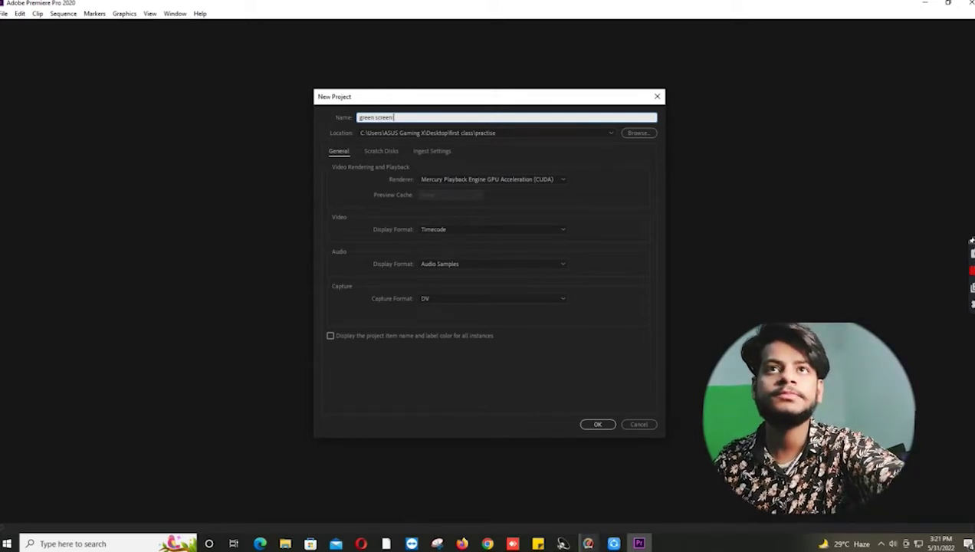
pyautogui.write(' change')
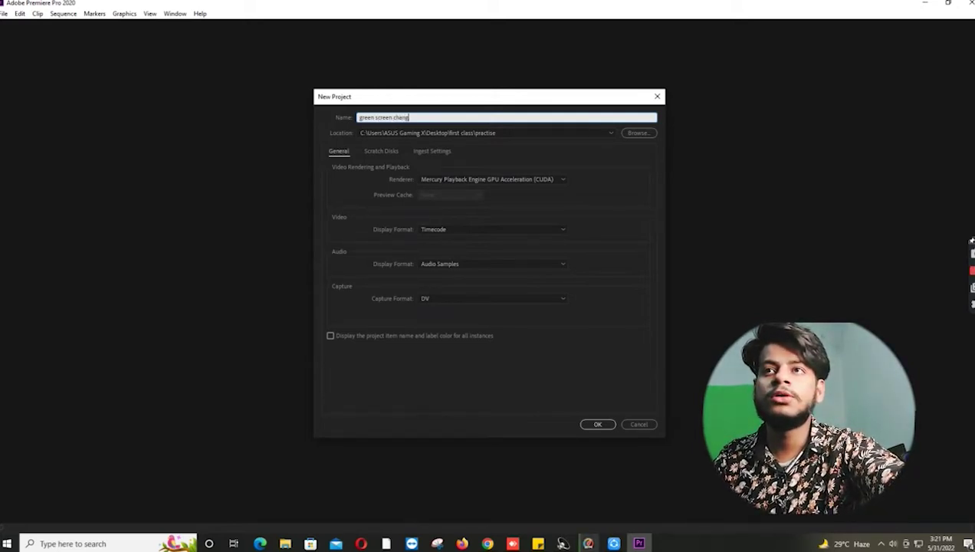
pyautogui.click(599, 424)
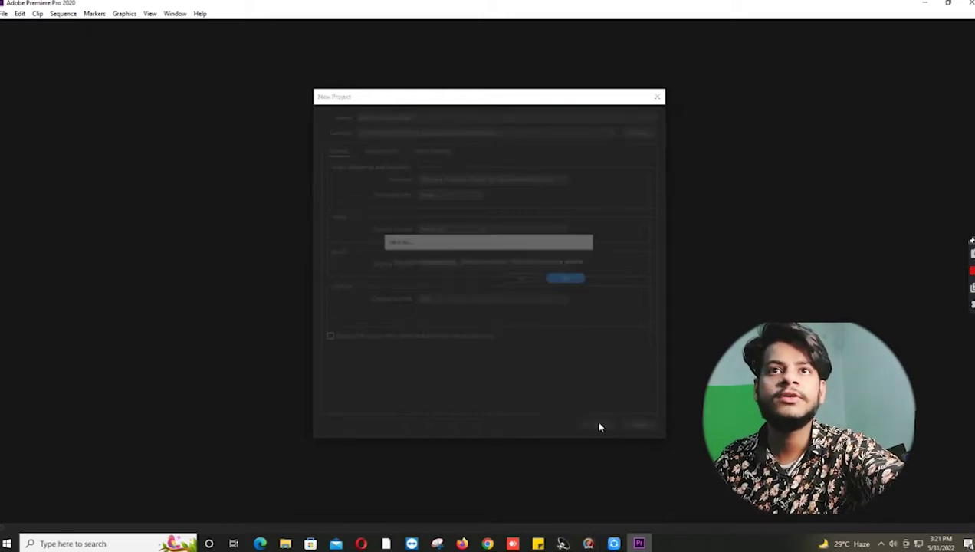
pyautogui.click(527, 279)
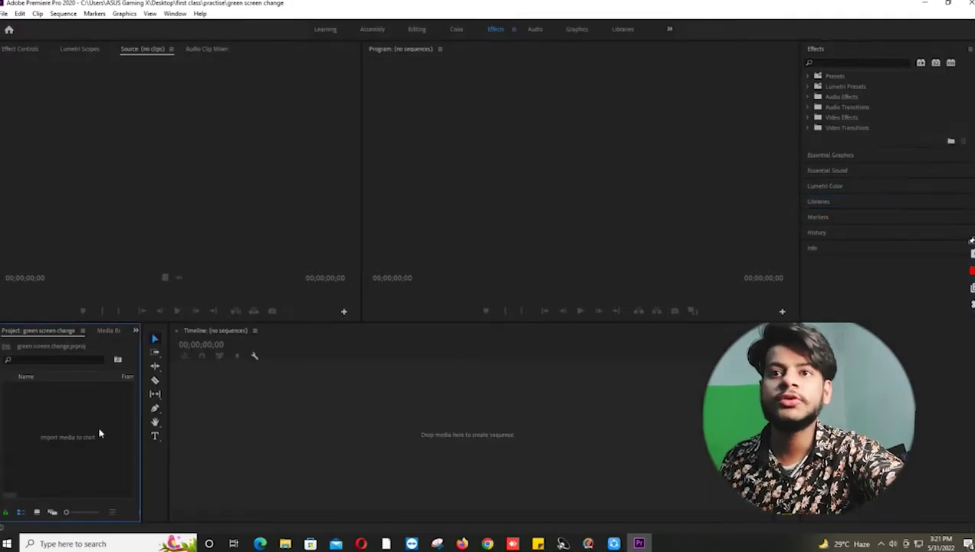
# Step: Import the green-screen clip and drag it onto the timeline to create a sequence
pyautogui.hotkey('ctrl', 'i')
pyautogui.scroll(-1, 279, 218)
pyautogui.scroll(-3, 284, 207)
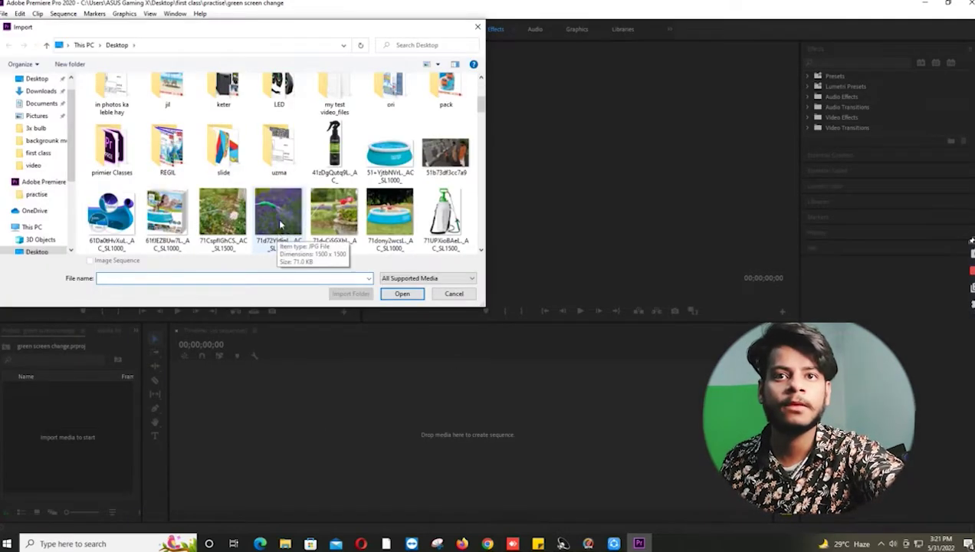
pyautogui.scroll(-4, 288, 198)
pyautogui.doubleClick(342, 207)
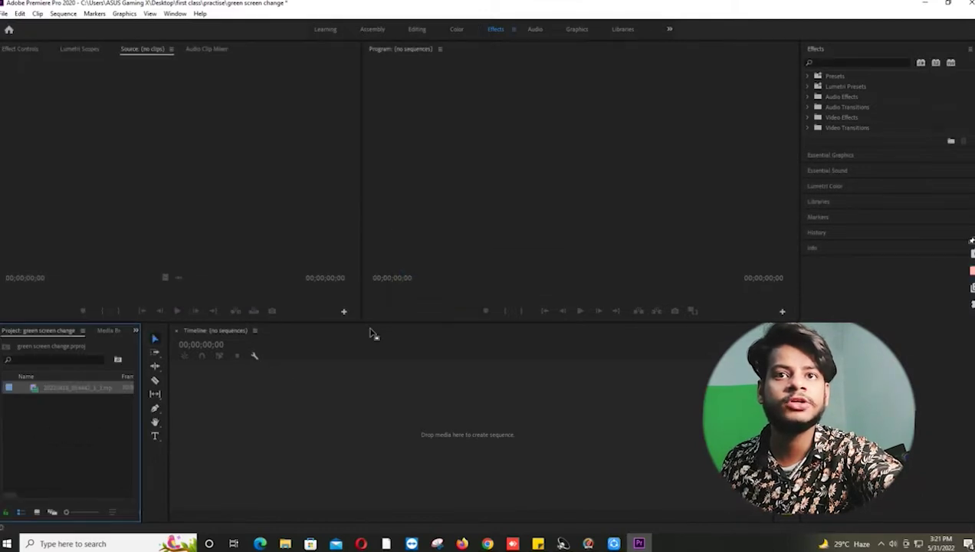
pyautogui.moveTo(69, 396)
pyautogui.mouseDown()
pyautogui.moveTo(189, 398)
pyautogui.moveTo(283, 450)
pyautogui.mouseUp()
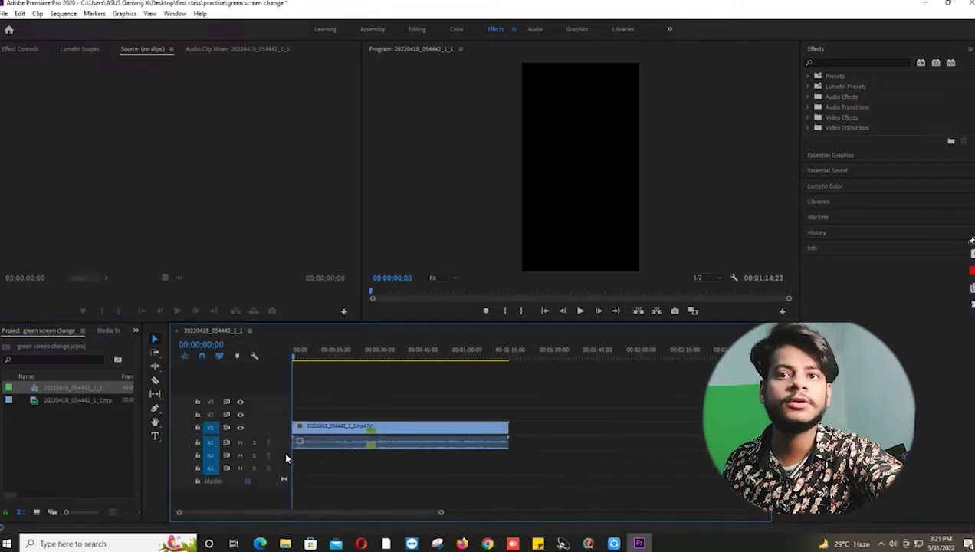
# Step: Preview the clip and mute audio track A1
pyautogui.press('space')
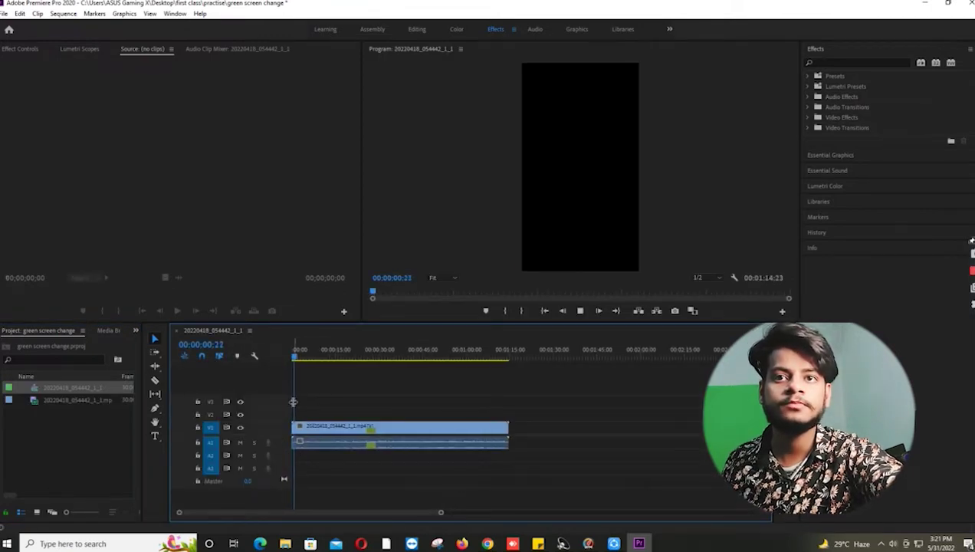
pyautogui.press('space')
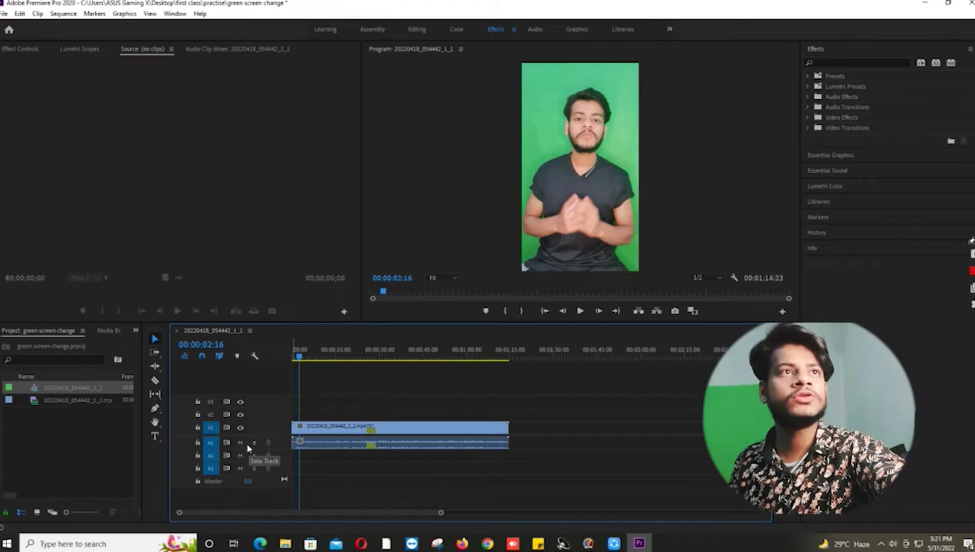
pyautogui.click(239, 442)
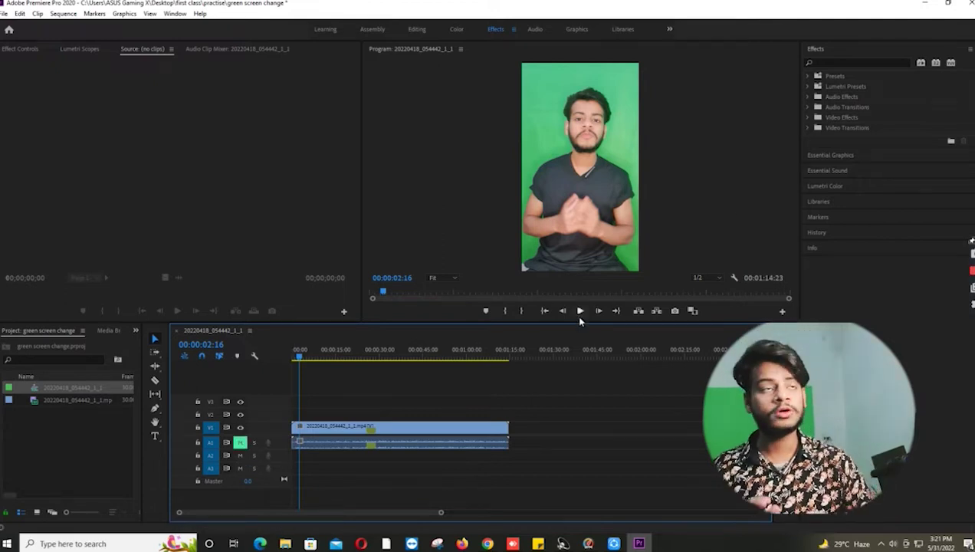
# Step: Search the effects for 'ultra key' and drag Ultra Key onto the green-screen clip
pyautogui.click(824, 62)
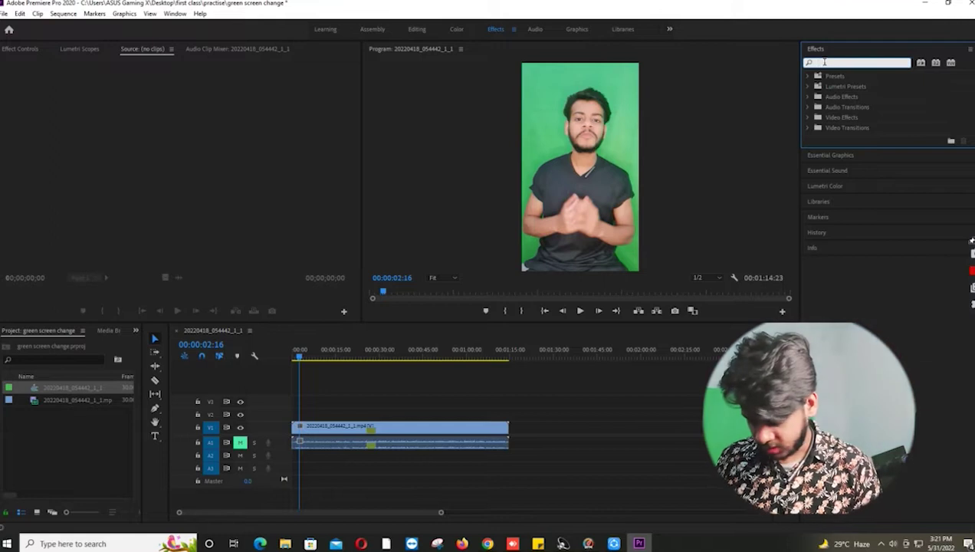
pyautogui.write('ultra')
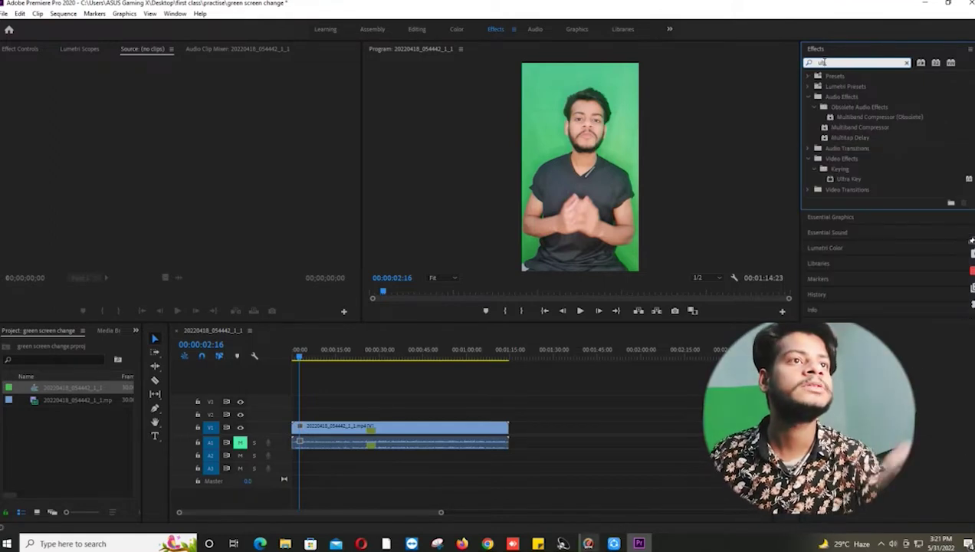
pyautogui.write(' key')
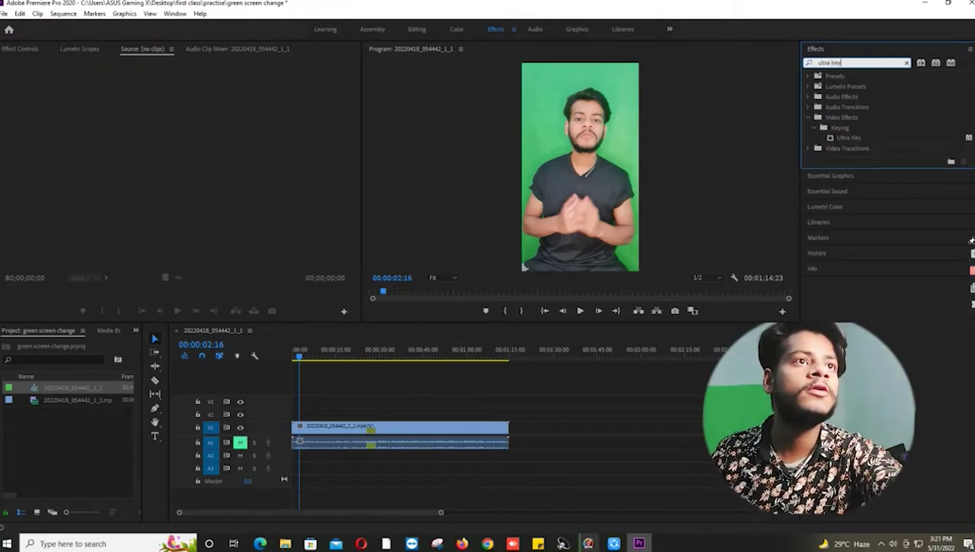
pyautogui.click(833, 139)
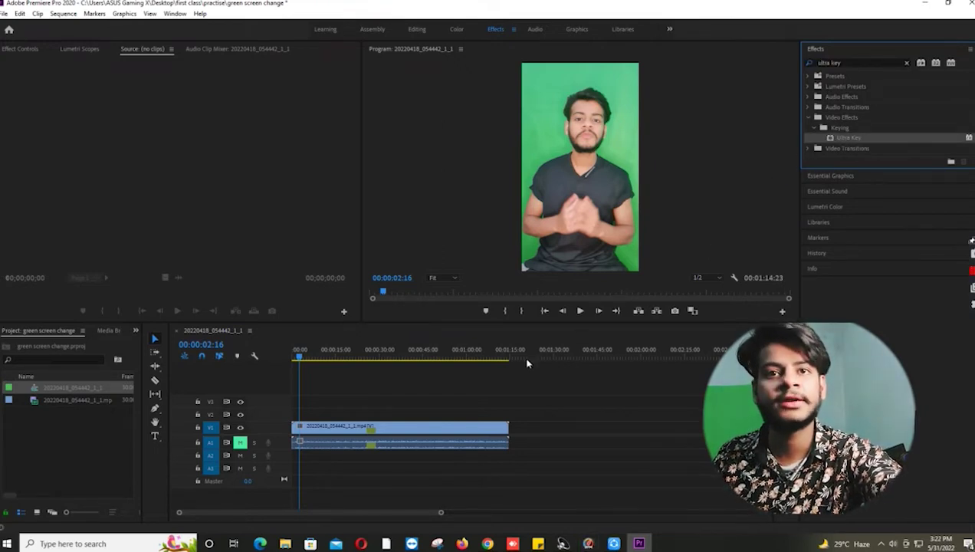
pyautogui.moveTo(833, 136); pyautogui.dragTo(443, 426)
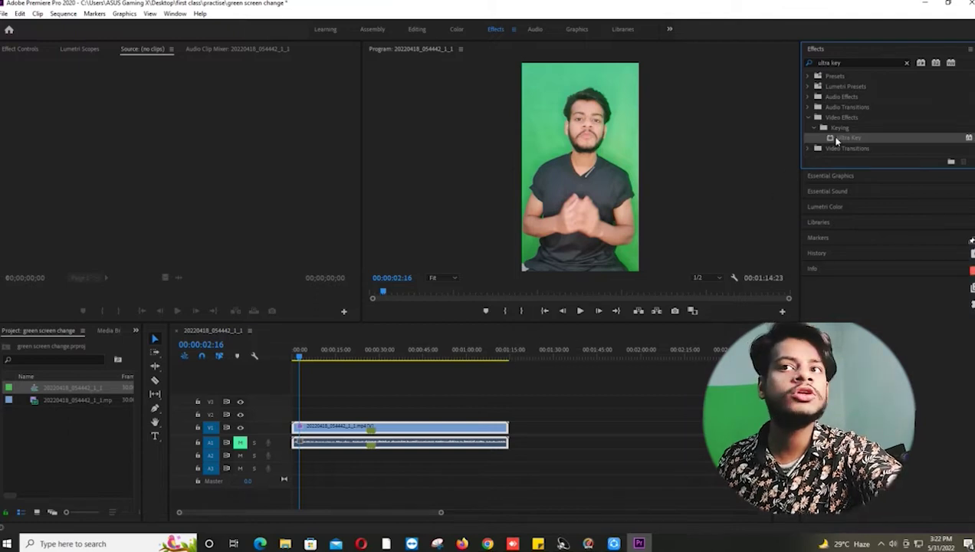
pyautogui.moveTo(836, 141); pyautogui.dragTo(366, 432)
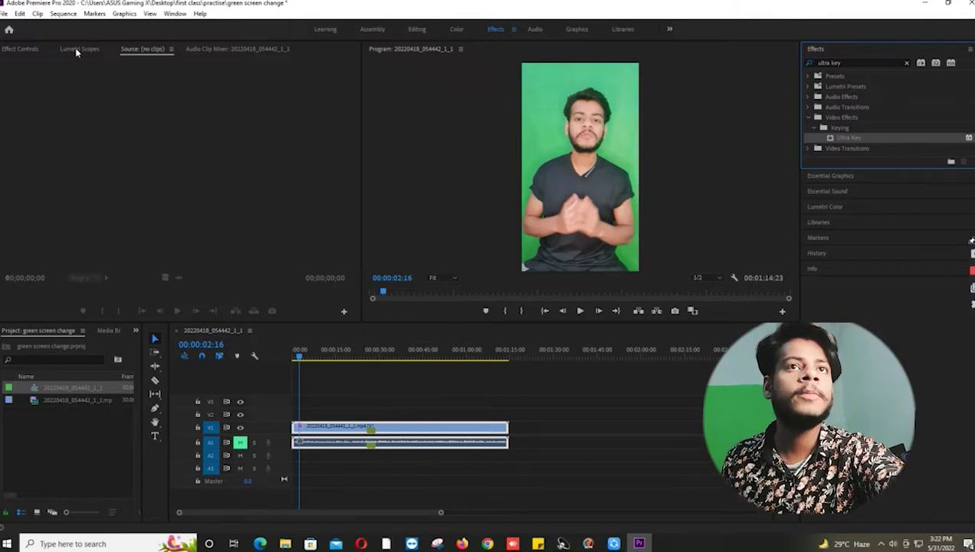
# Step: Use Ultra Key's Key Color eyedropper on the green background in the Program Monitor
pyautogui.click(30, 49)
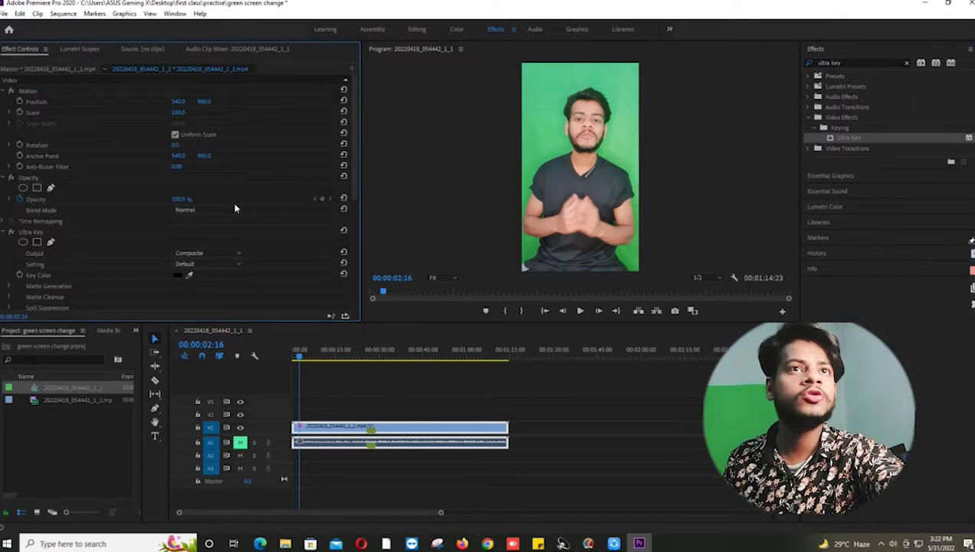
pyautogui.scroll(-1, 235, 208)
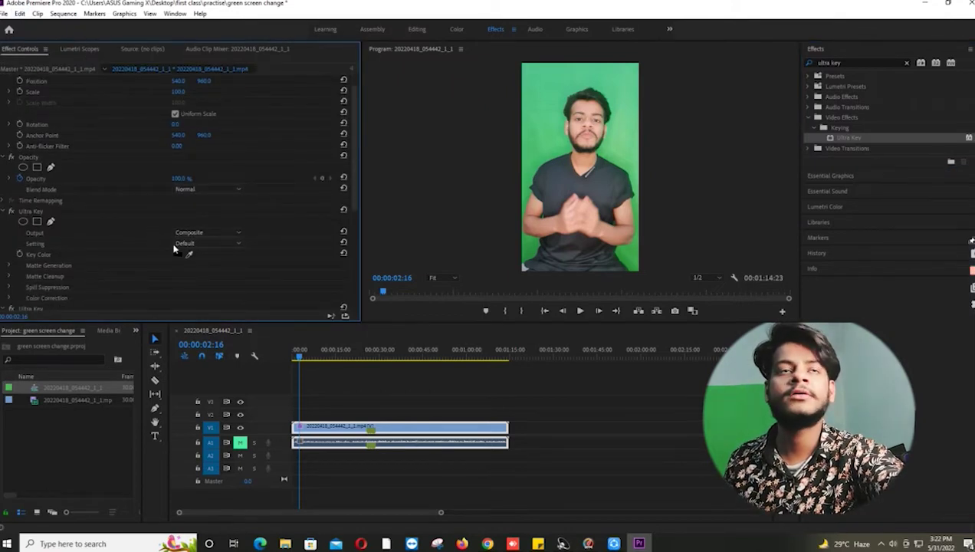
pyautogui.click(191, 256)
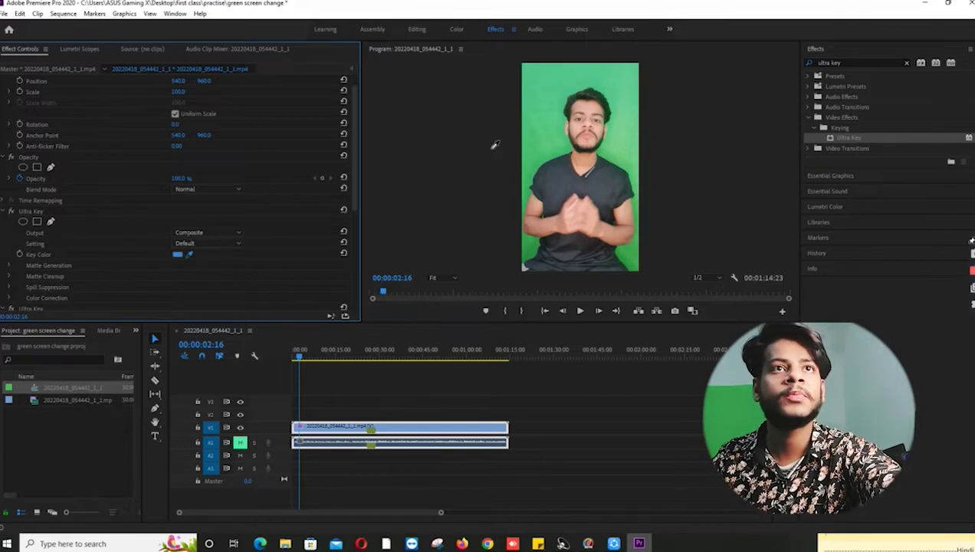
pyautogui.click(546, 130)
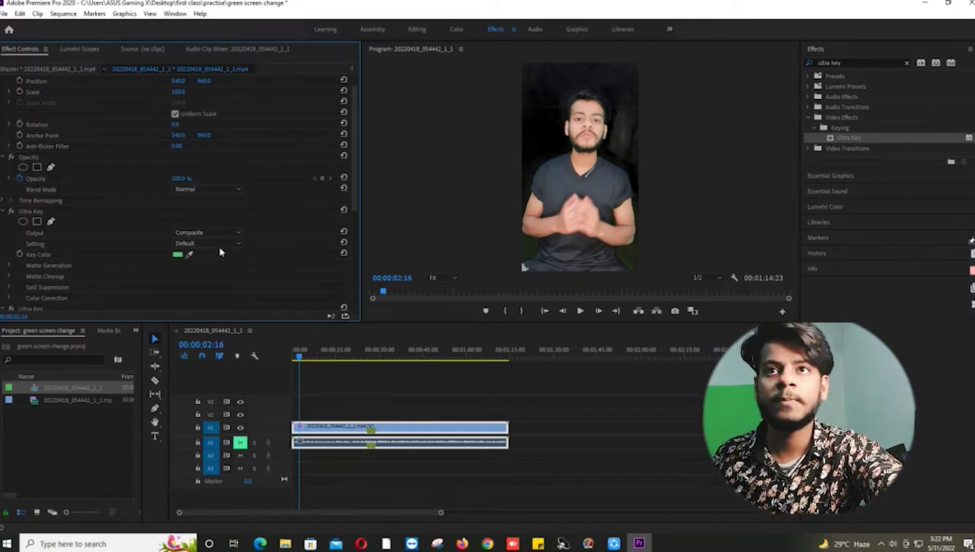
pyautogui.scroll(-1, 219, 262)
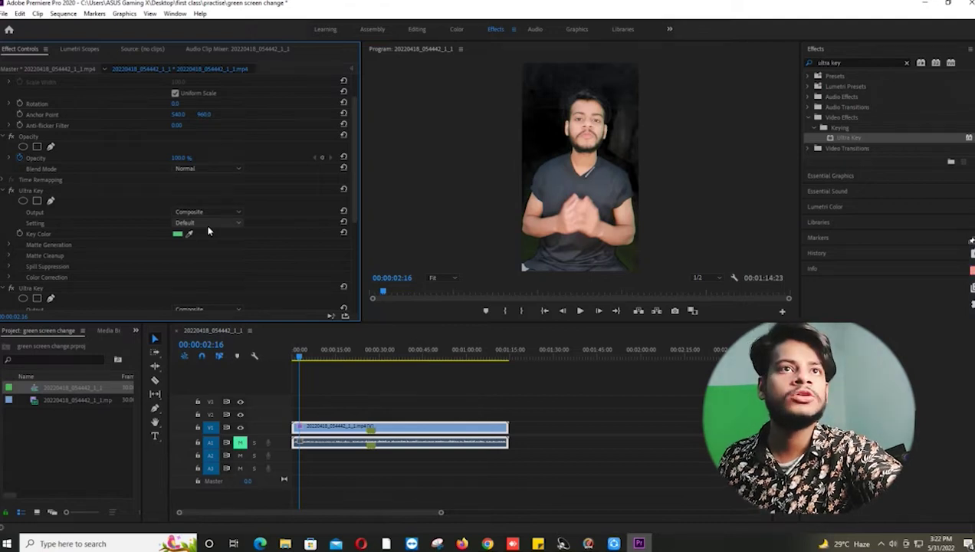
# Step: Set Ultra Key to Aggressive and raise Matte Generation Pedestal to 100
pyautogui.click(207, 223)
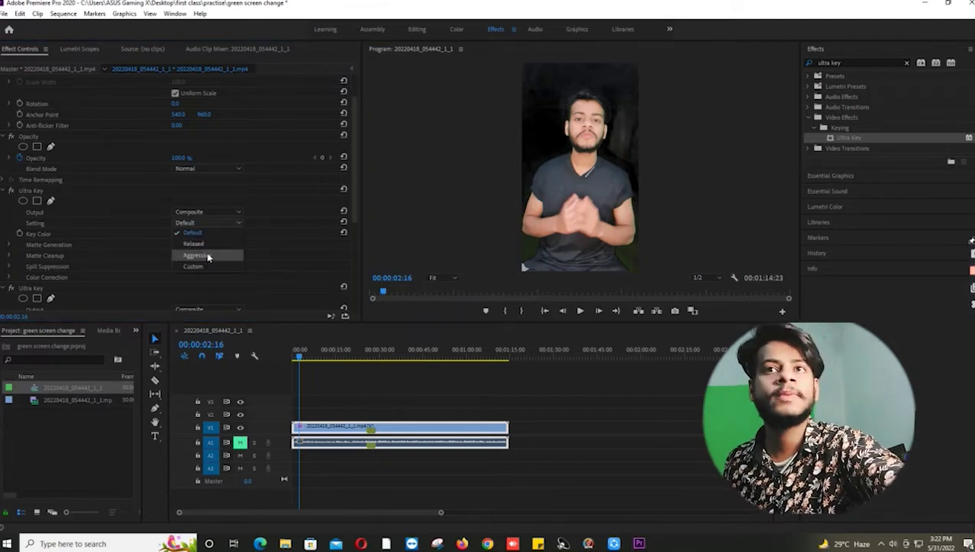
pyautogui.click(206, 257)
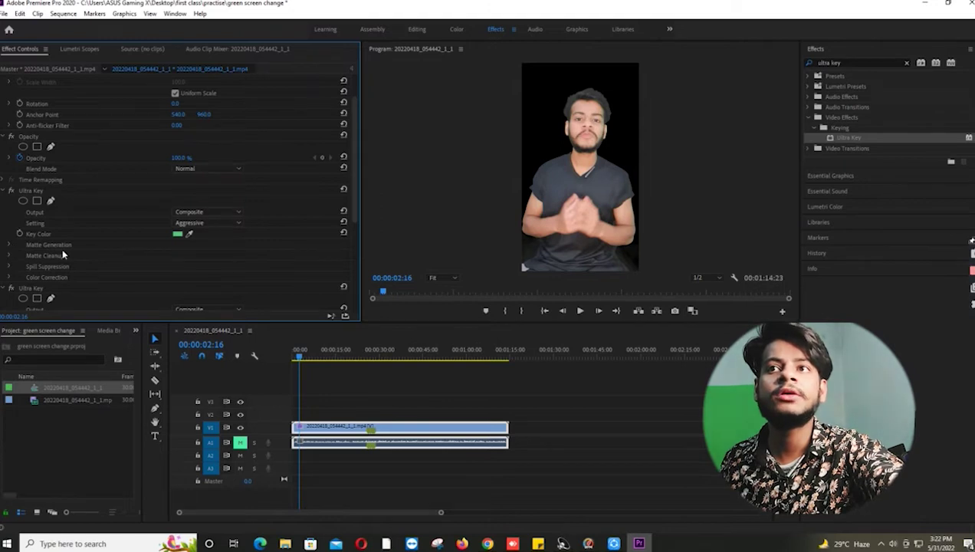
pyautogui.click(11, 245)
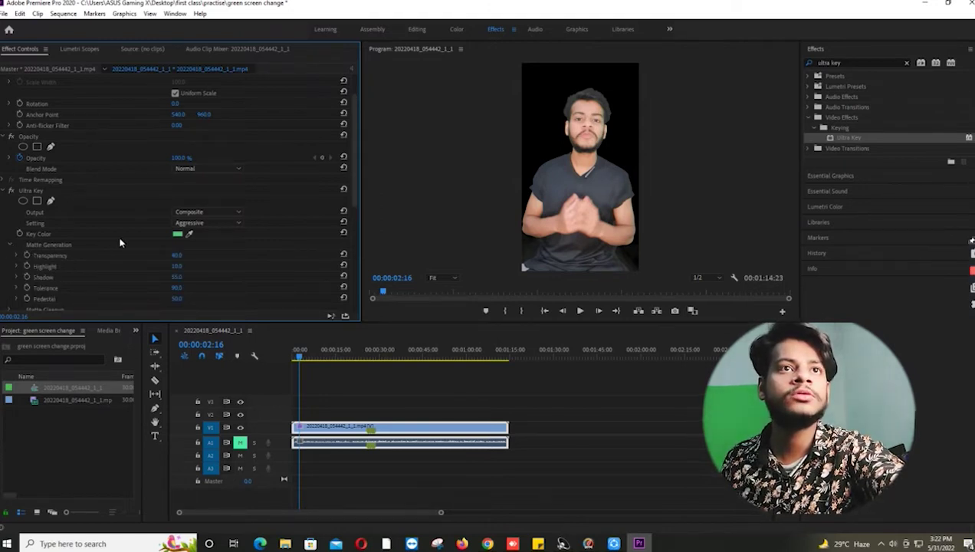
pyautogui.scroll(-1, 120, 239)
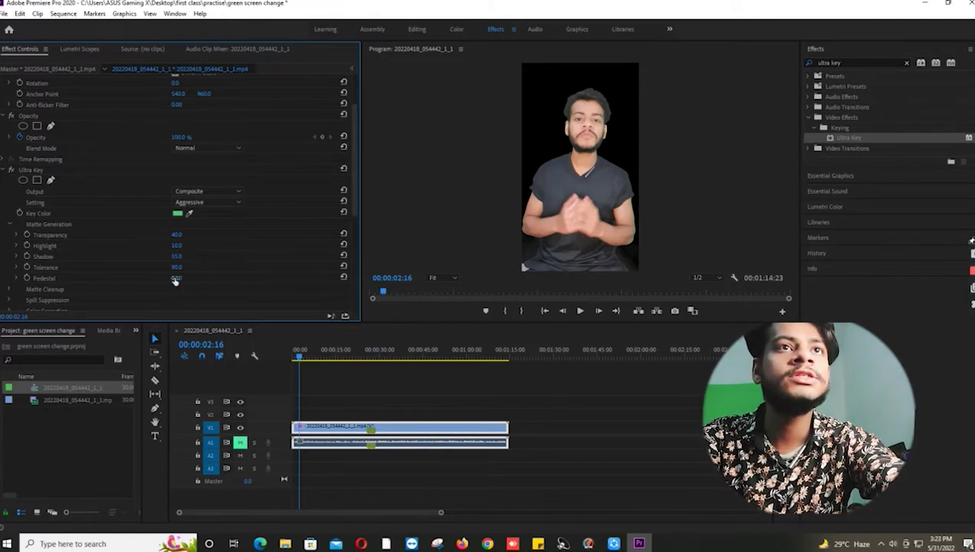
pyautogui.moveTo(177, 277)
pyautogui.mouseDown()
pyautogui.moveTo(214, 277)
pyautogui.moveTo(145, 267)
pyautogui.mouseUp()
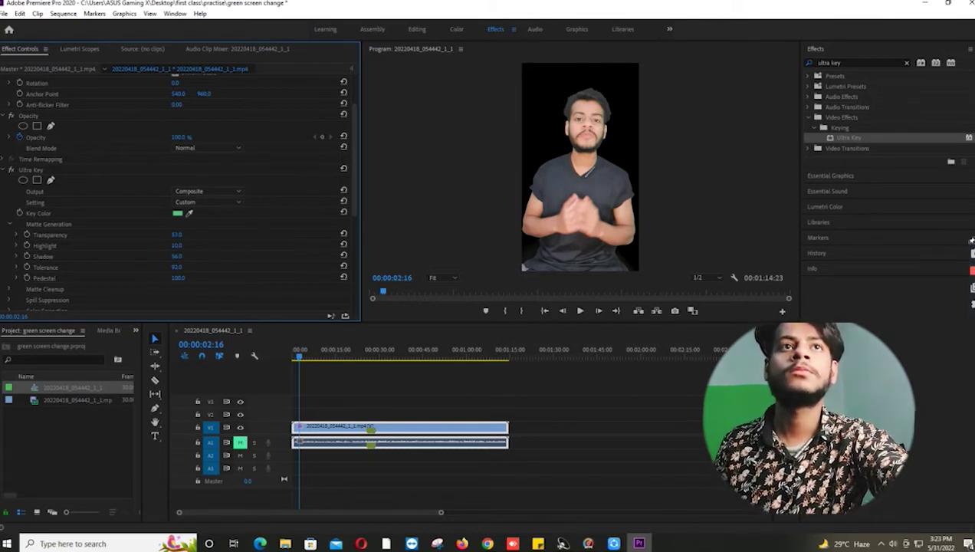
# Step: Adjust Transparency, reset it to 45, and minimize Premiere Pro
pyautogui.moveTo(177, 235); pyautogui.dragTo(283, 235)
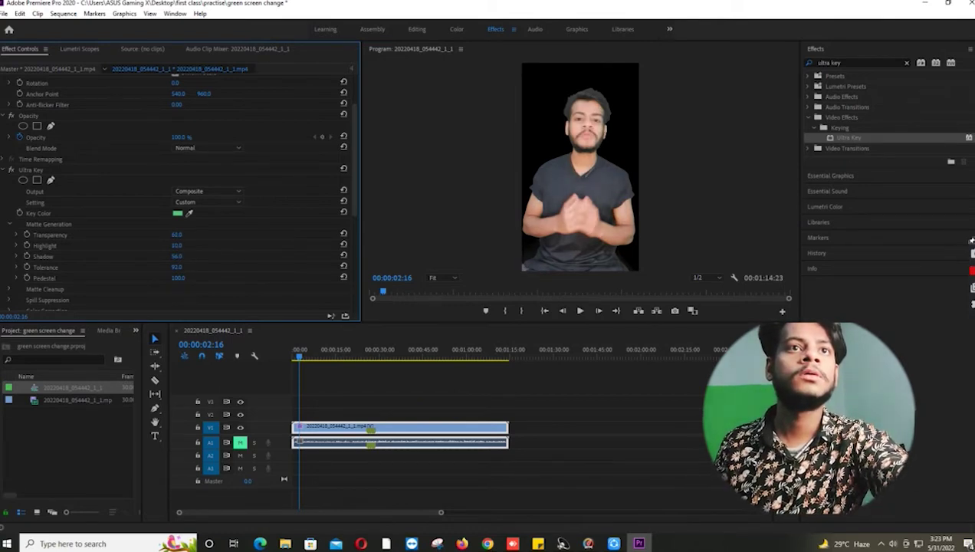
pyautogui.click(343, 234)
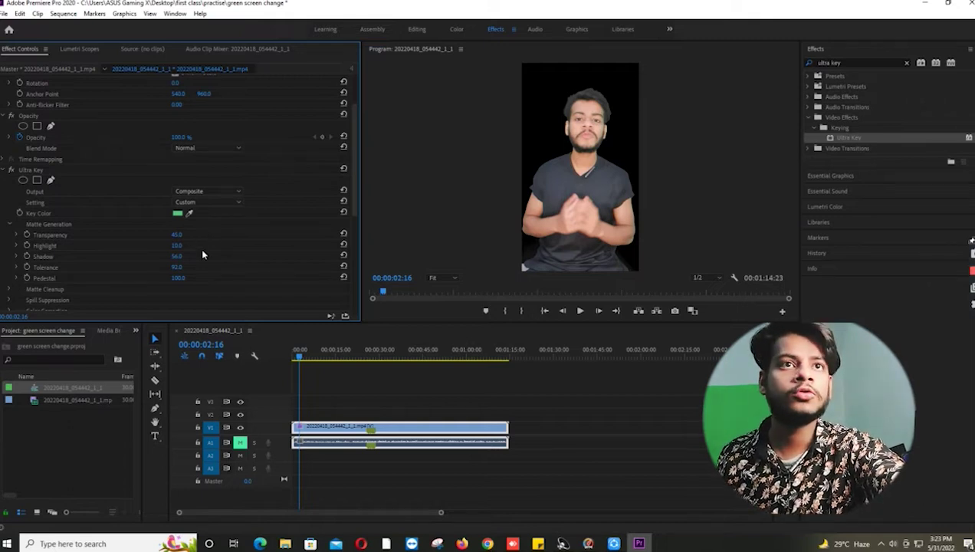
pyautogui.click(924, 4)
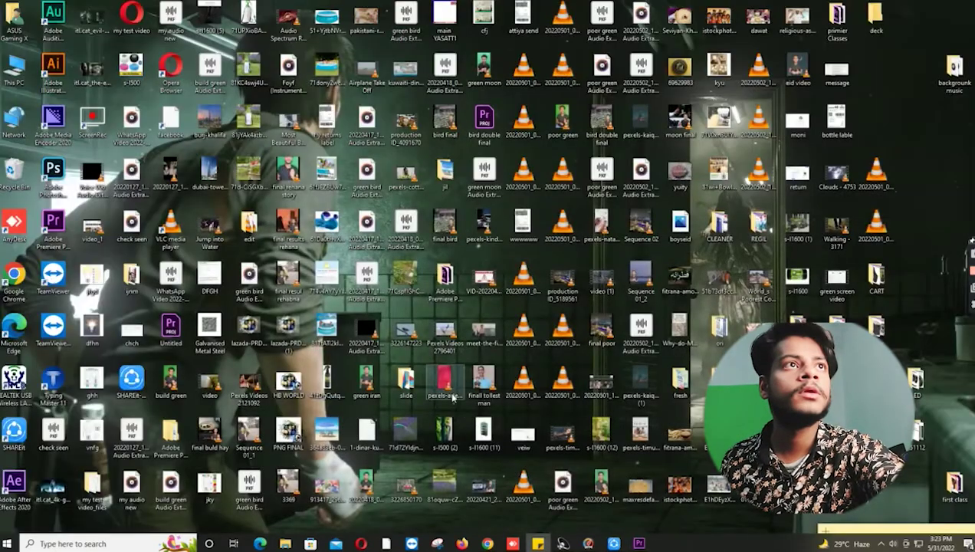
# Step: Import pexels-artem-podrez-7235031 from the desktop and place it at the sequence start on V2
pyautogui.moveTo(452, 396)
pyautogui.mouseDown()
pyautogui.moveTo(650, 529)
pyautogui.moveTo(642, 538)
pyautogui.mouseUp()
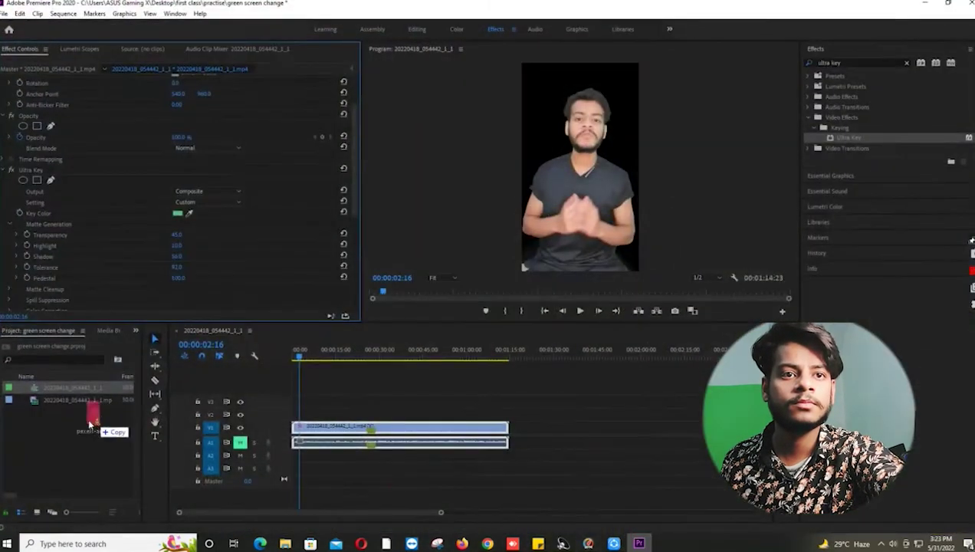
pyautogui.moveTo(594, 534); pyautogui.dragTo(88, 417)
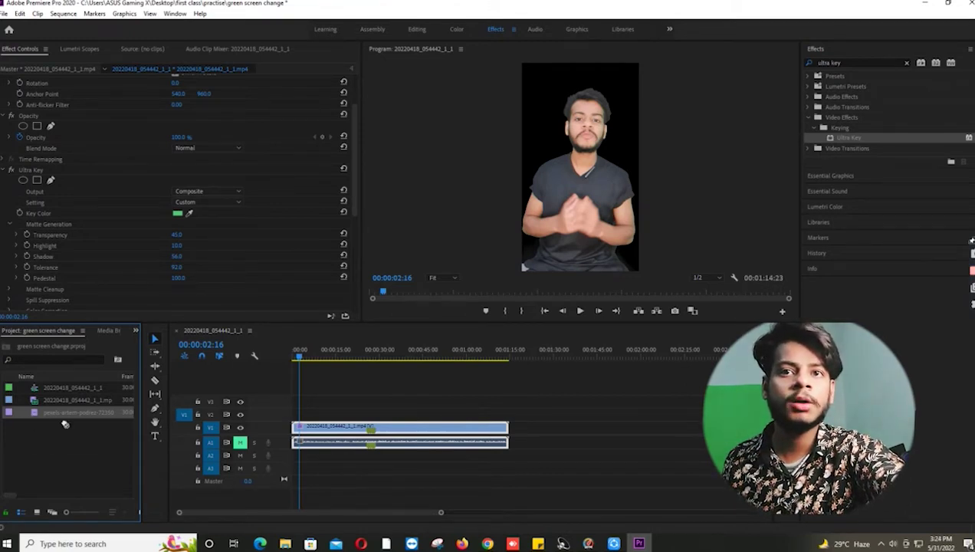
pyautogui.moveTo(190, 438); pyautogui.dragTo(543, 430)
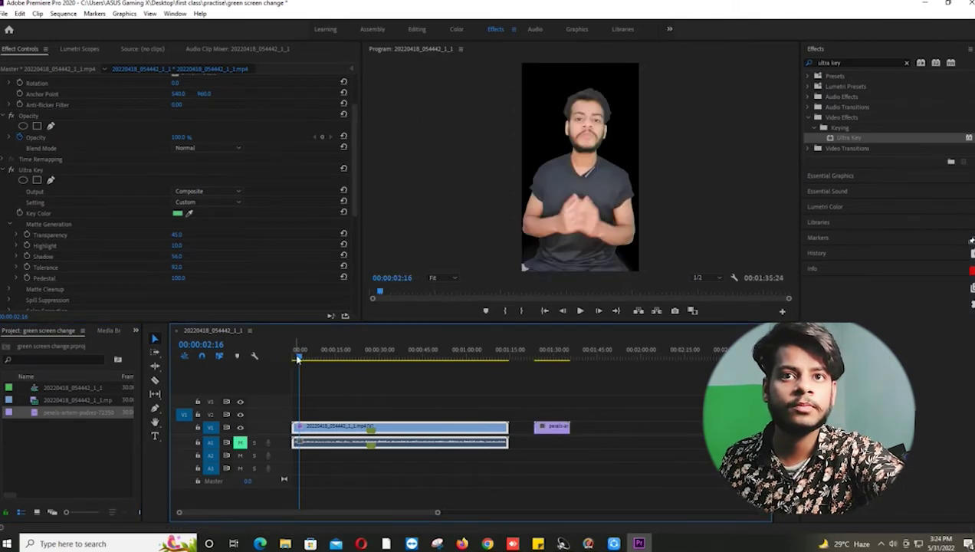
pyautogui.moveTo(299, 357); pyautogui.dragTo(547, 372)
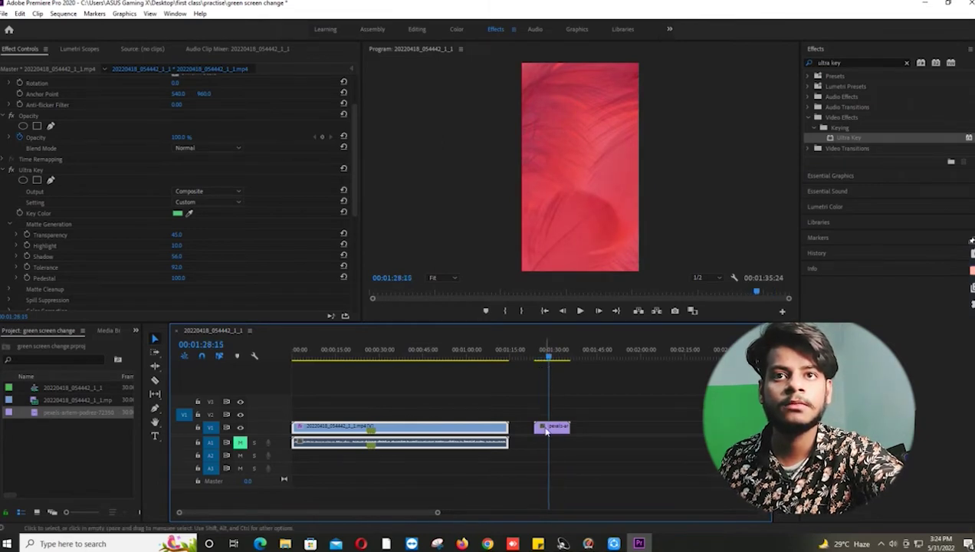
pyautogui.moveTo(550, 426)
pyautogui.mouseDown()
pyautogui.moveTo(499, 414)
pyautogui.moveTo(298, 414)
pyautogui.mouseUp()
pyautogui.moveTo(547, 355); pyautogui.dragTo(305, 360)
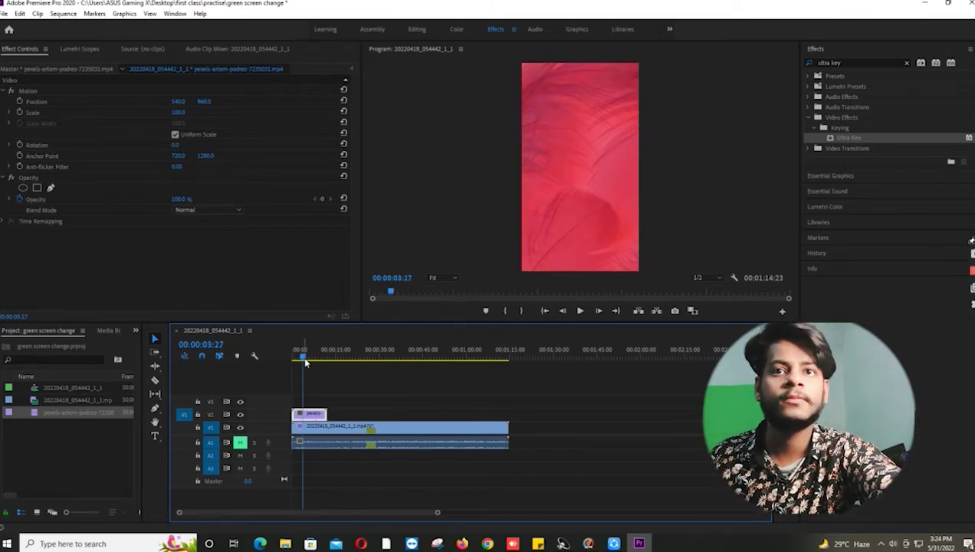
# Step: Stack the keyed clip above the pexels background and play the composite from the start
pyautogui.moveTo(344, 426)
pyautogui.mouseDown()
pyautogui.moveTo(348, 414)
pyautogui.moveTo(335, 435)
pyautogui.mouseUp()
pyautogui.hotkey('ctrl', 'z')
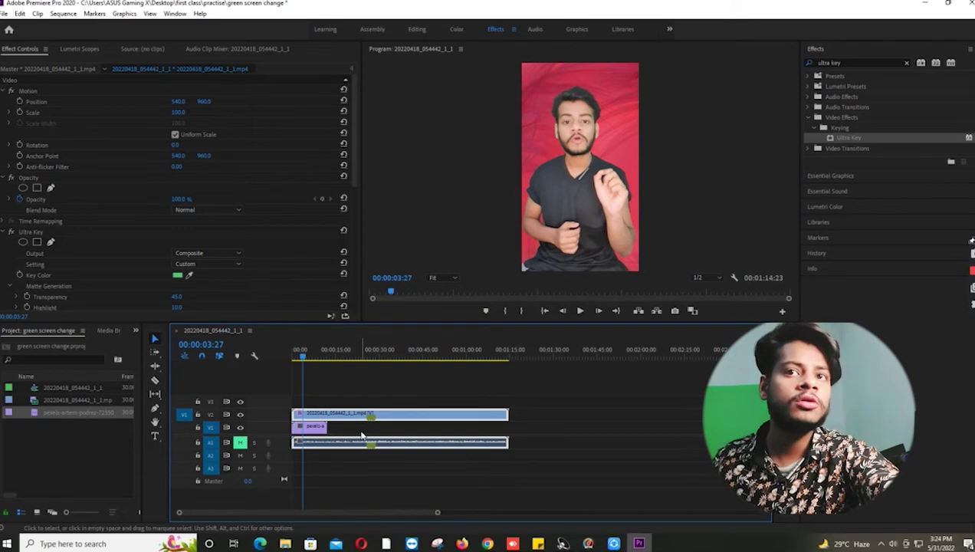
pyautogui.press('space')
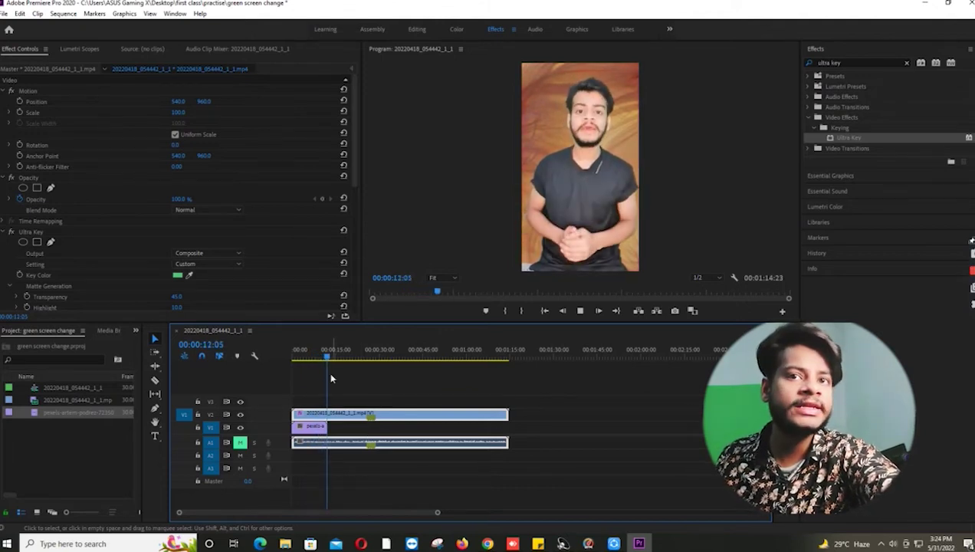
pyautogui.moveTo(307, 355); pyautogui.dragTo(290, 358)
pyautogui.press('space')
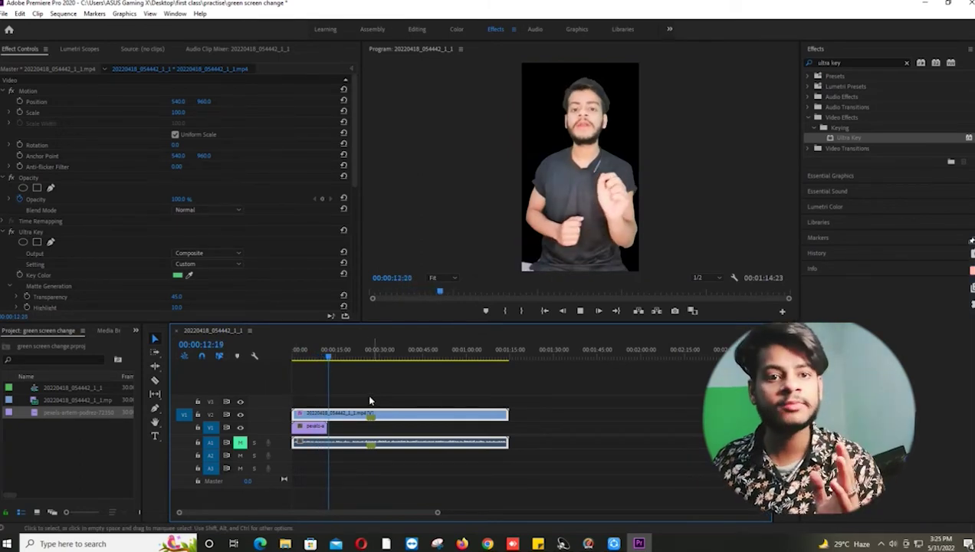
pyautogui.click(303, 358)
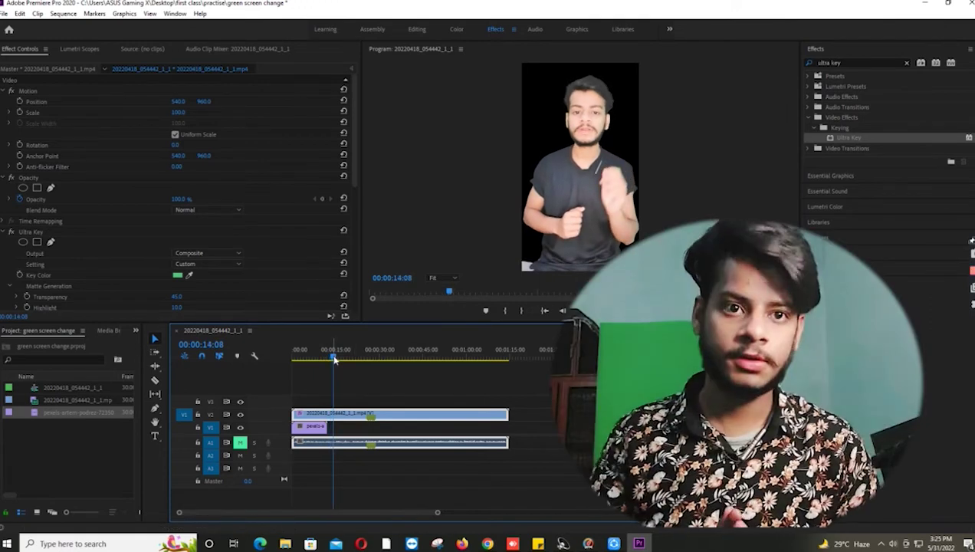
pyautogui.moveTo(303, 358); pyautogui.dragTo(274, 352)
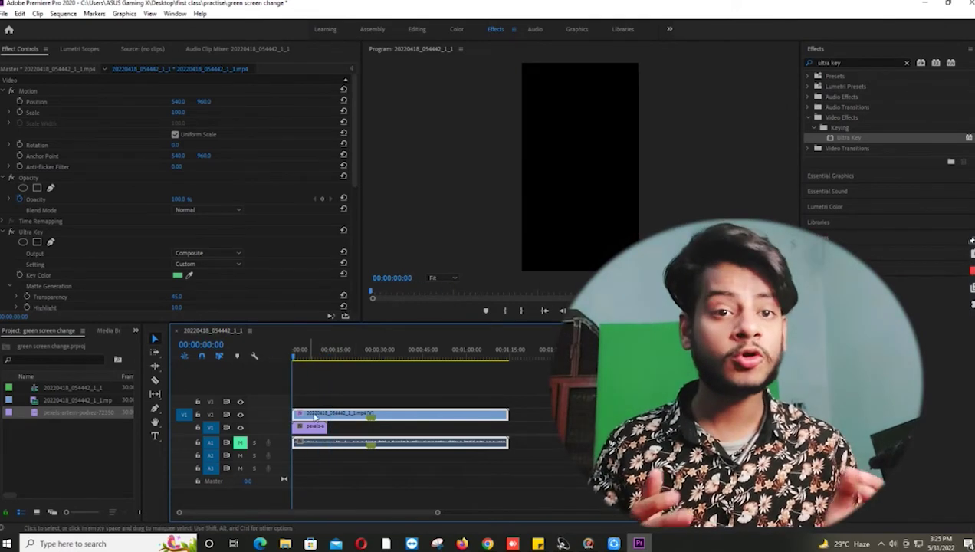
pyautogui.press('space')
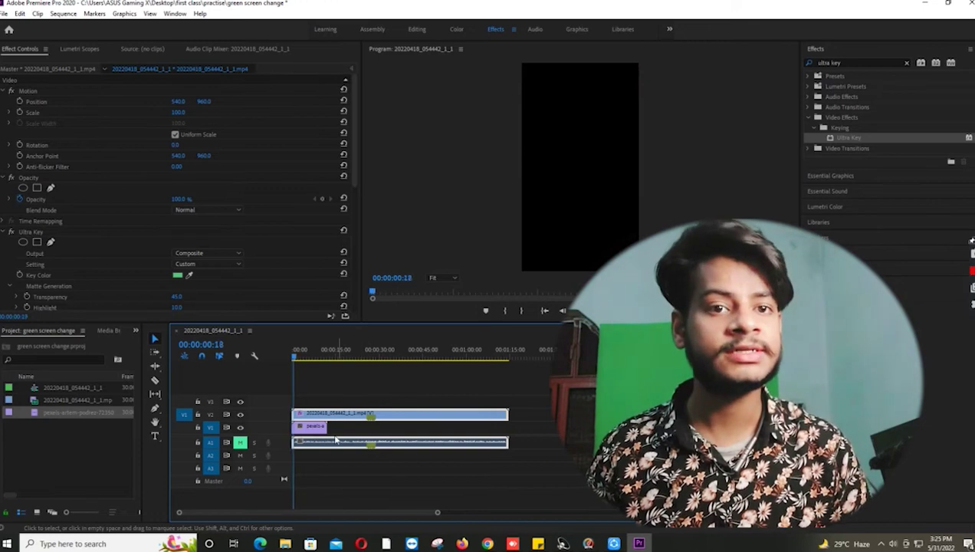